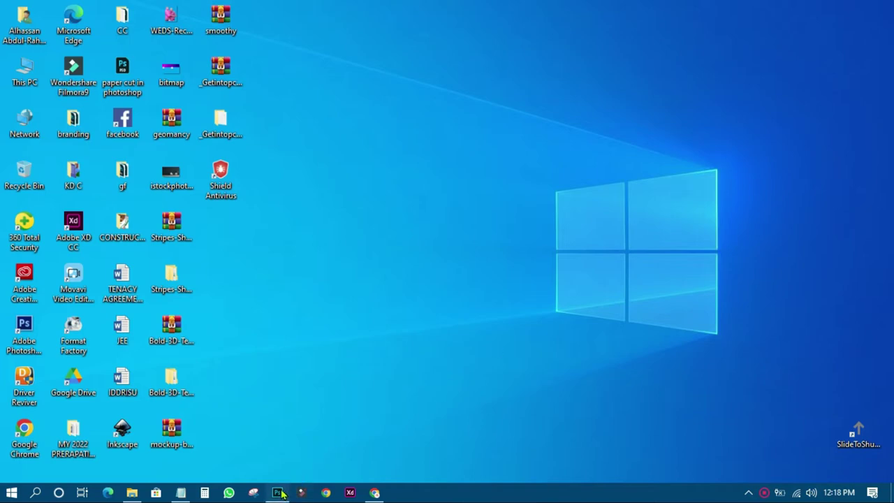
Step: Open WEDS-Recovered.png in Photoshop by dragging it onto the Photoshop window
left_click(278, 492)
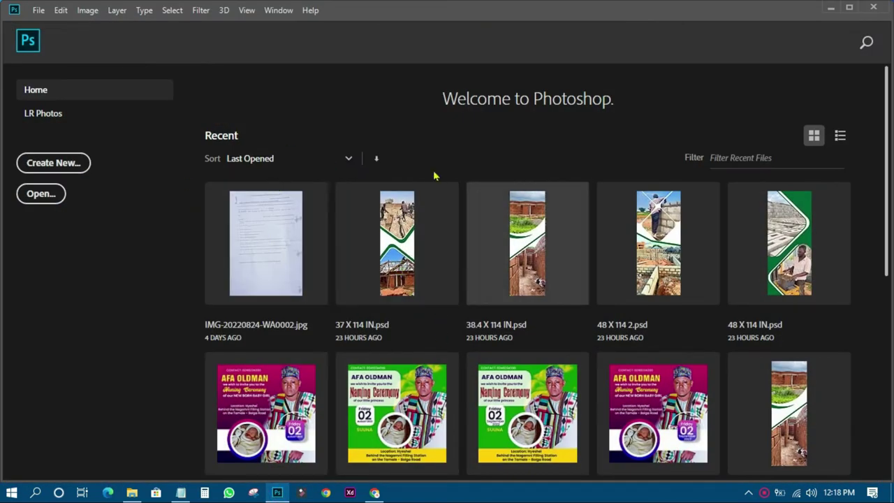
left_click(829, 8)
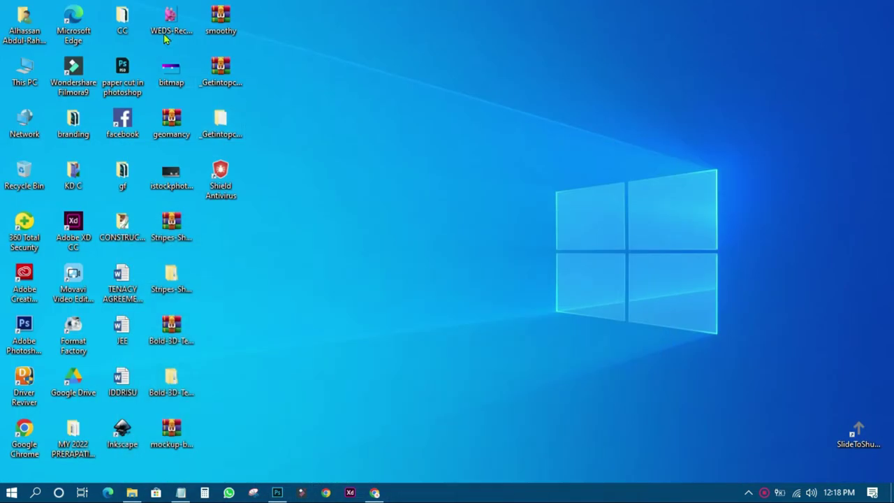
left_click_drag(168, 21, 351, 43)
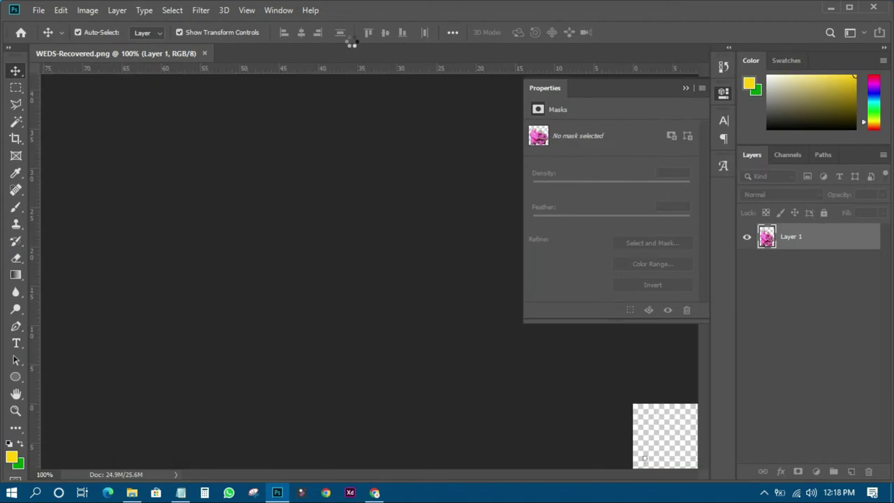
Step: Collapse the Properties panel and start a new 7 × 5 inch, 300 ppi document
left_click(723, 92)
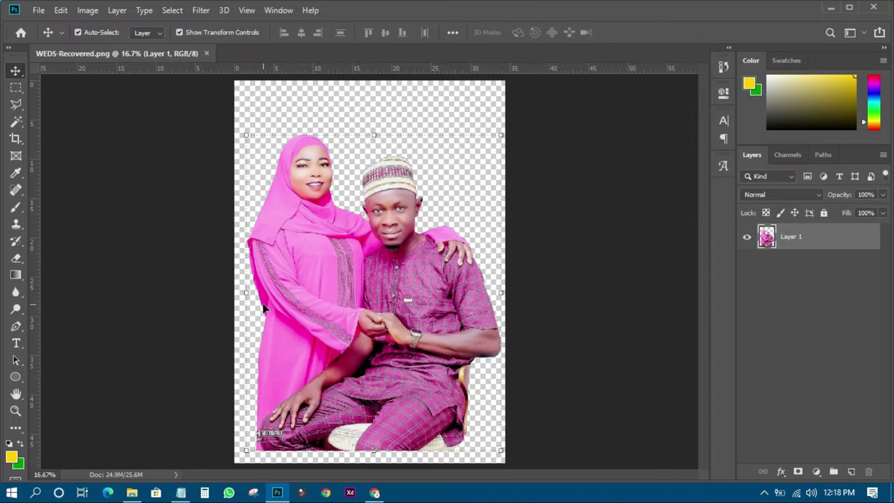
left_click(39, 11)
left_click(51, 32)
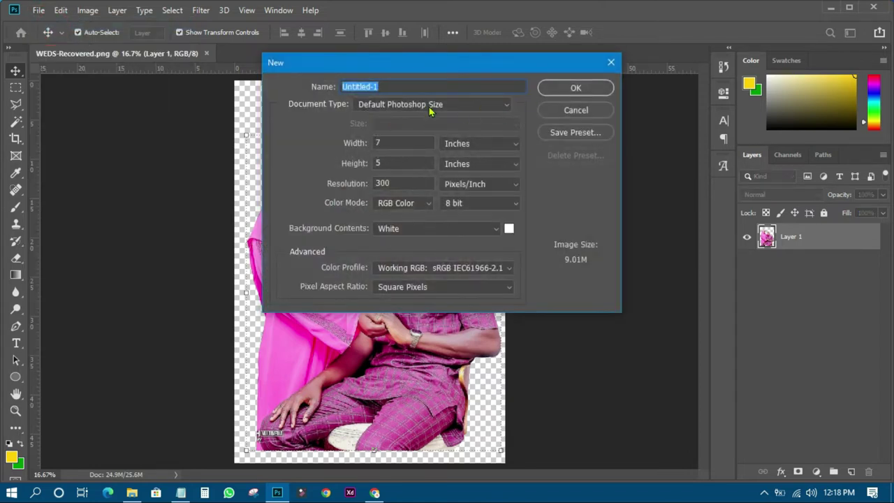
Step: Create the Untitled-1 canvas, copy the couple layer into it and scale it to about 57%
left_click(574, 88)
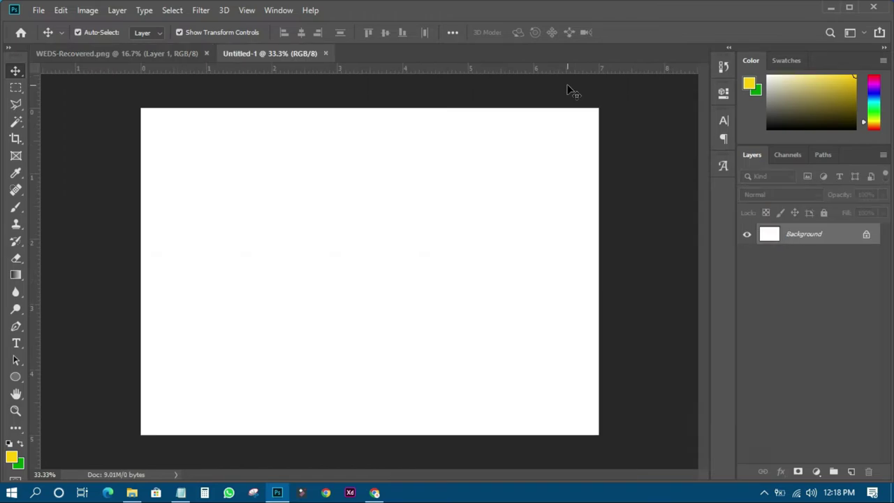
left_click(124, 54)
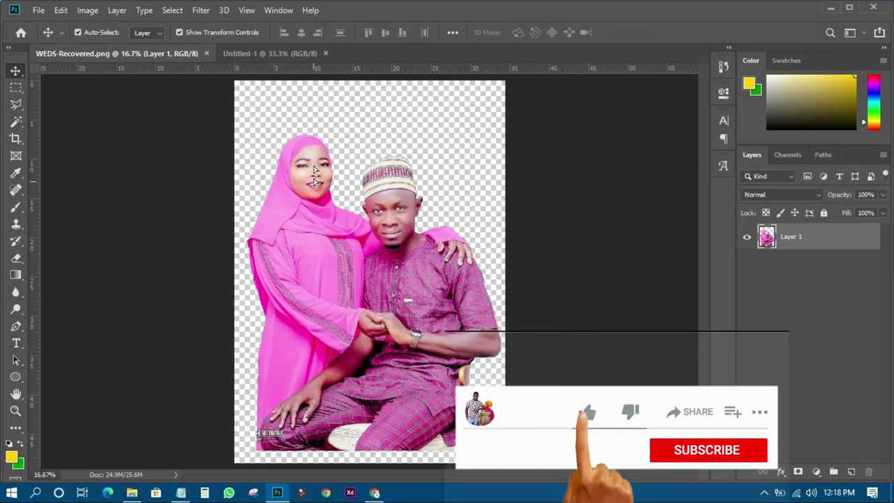
left_click_drag(300, 141, 353, 248)
left_click_drag(423, 250, 420, 302)
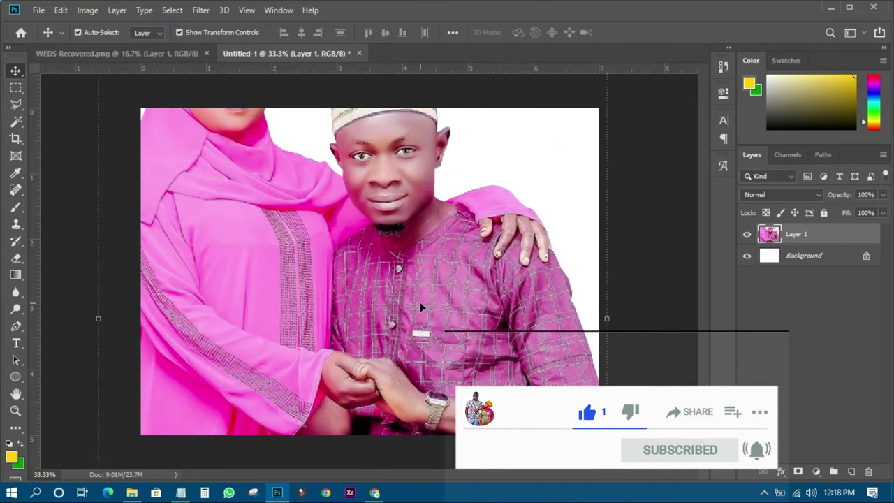
scroll(420, 302, "down", 3)
left_click_drag(505, 116, 445, 191)
Step: Reposition the couple and rescale it to about 76%, committing the transform and fitting the view
left_click(631, 32)
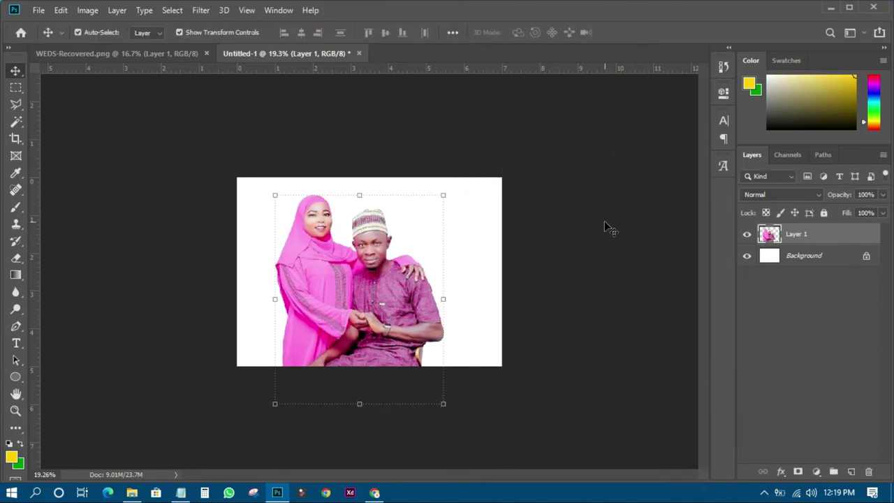
left_click_drag(386, 278, 403, 261)
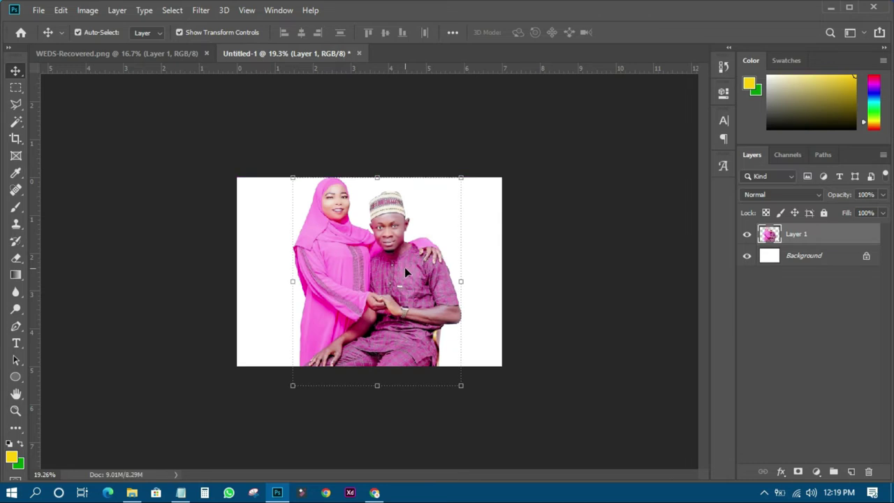
left_click_drag(459, 178, 436, 199)
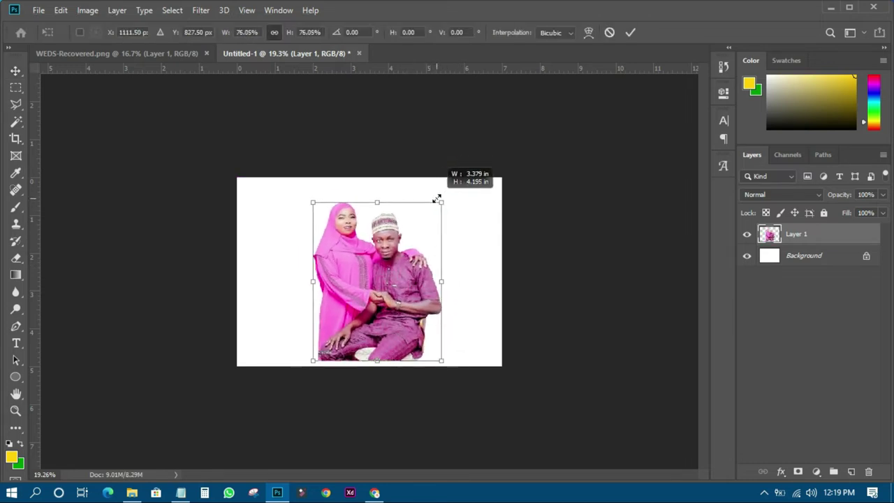
left_click(630, 32)
key("Return")
key("ctrl+0")
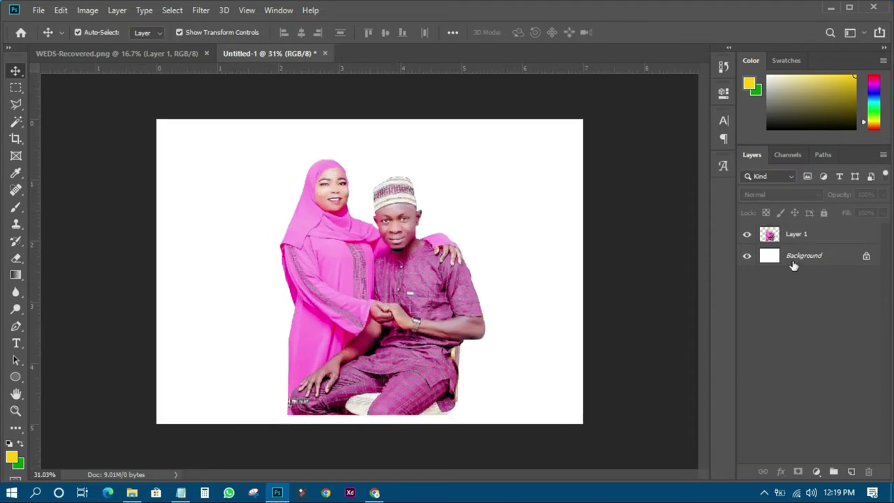
left_click(796, 257)
Step: Add a #fe0060 pink Solid Color fill layer behind the couple and nudge the photo up
left_click(815, 472)
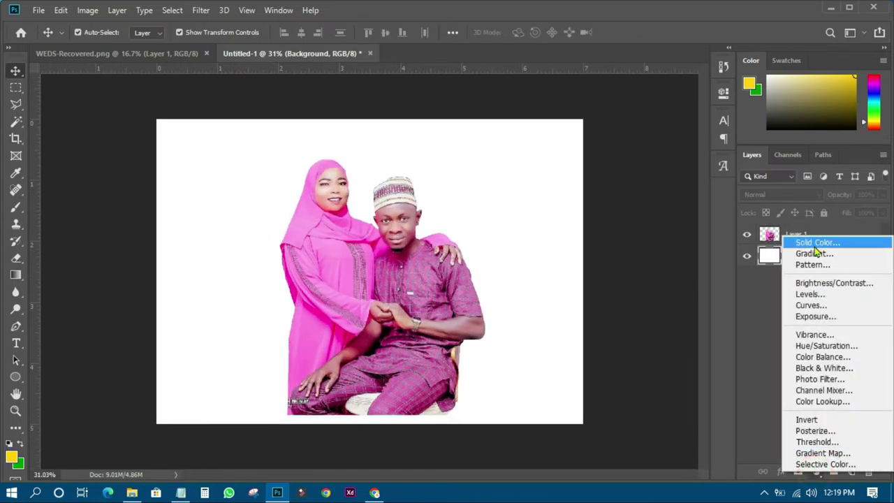
left_click(815, 237)
left_click(641, 194)
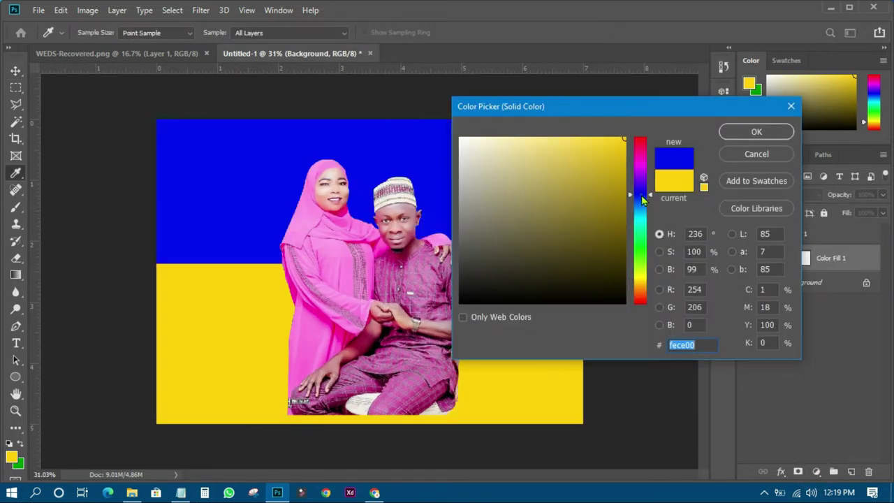
left_click_drag(644, 194, 646, 182)
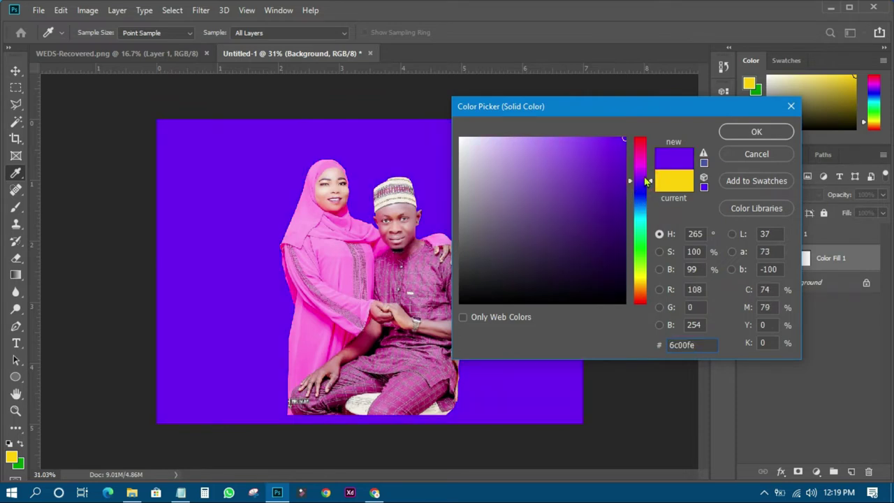
left_click(643, 148)
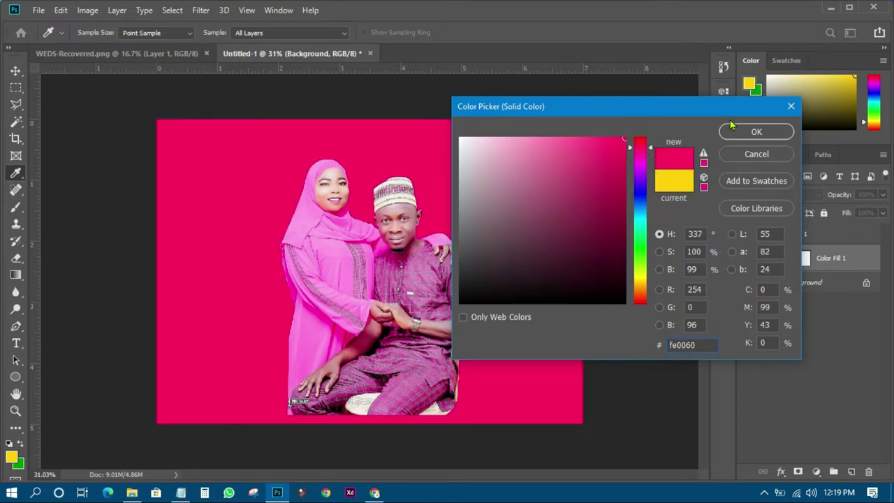
left_click(754, 132)
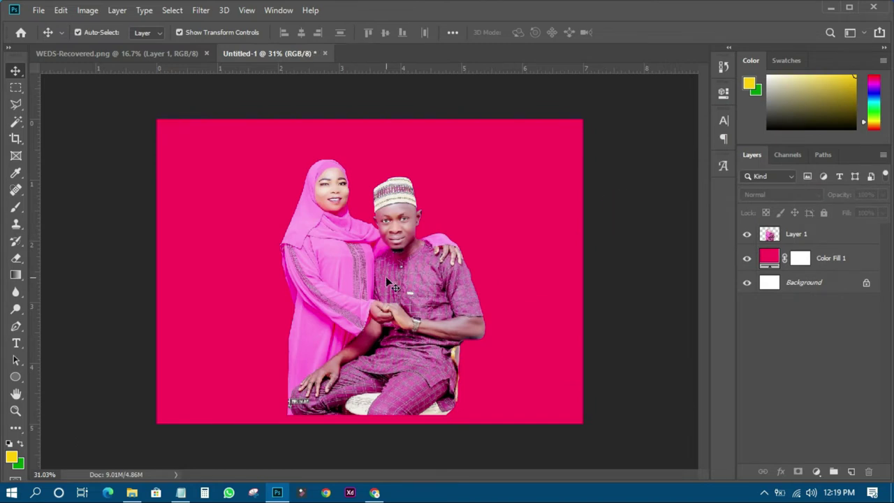
left_click_drag(388, 281, 389, 266)
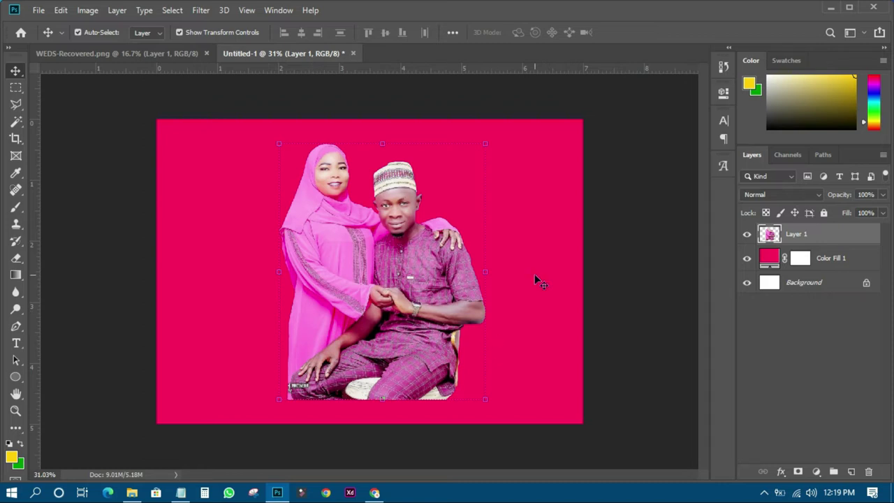
Step: Attach a white layer mask to the couple's Layer 1
left_click(17, 275)
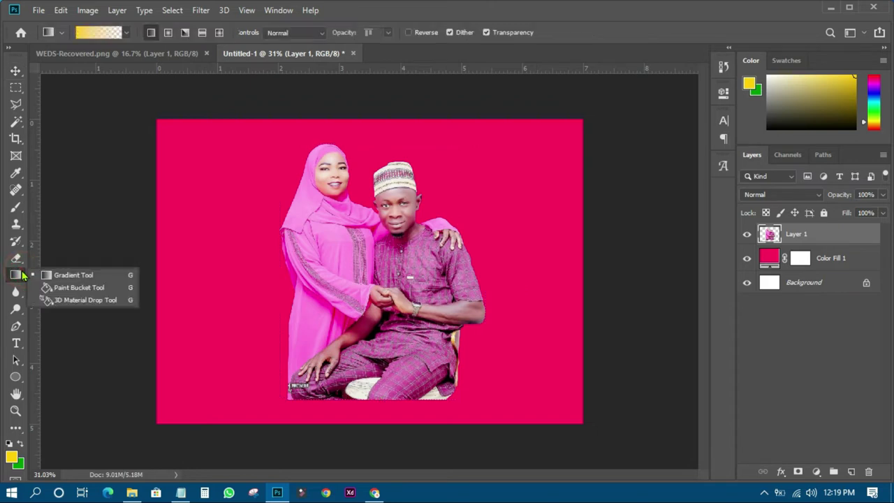
left_click(85, 275)
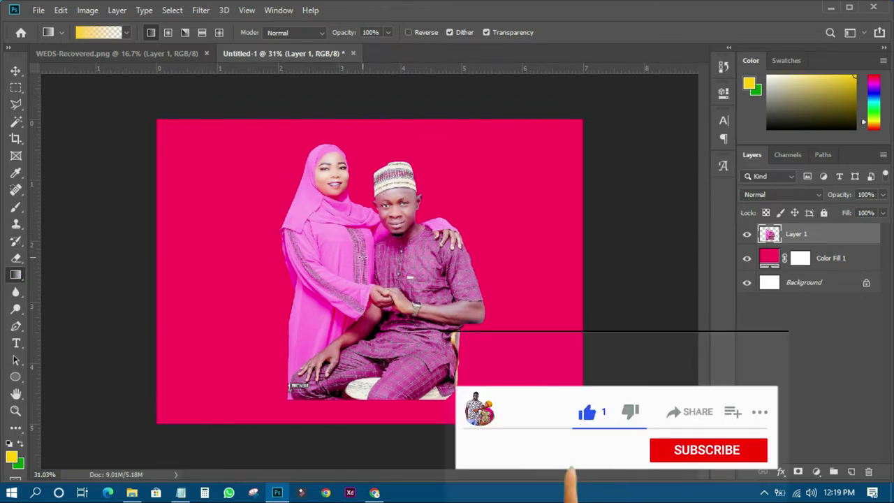
left_click(16, 70)
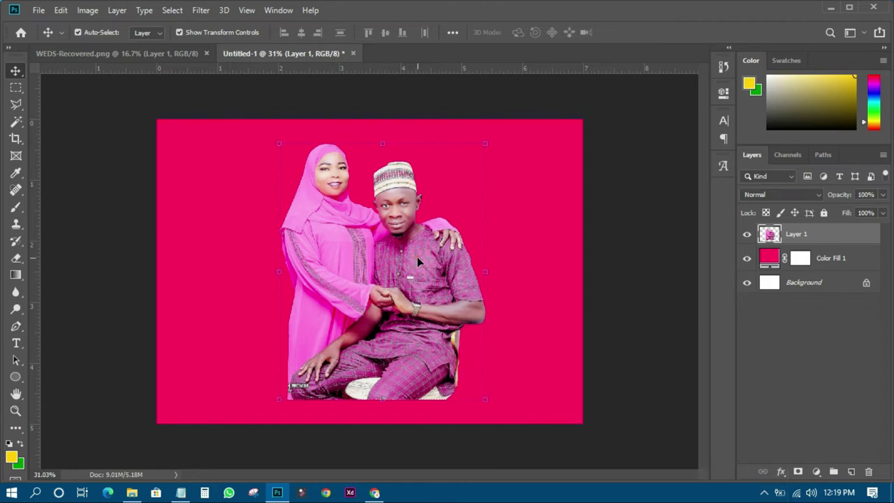
left_click(798, 472)
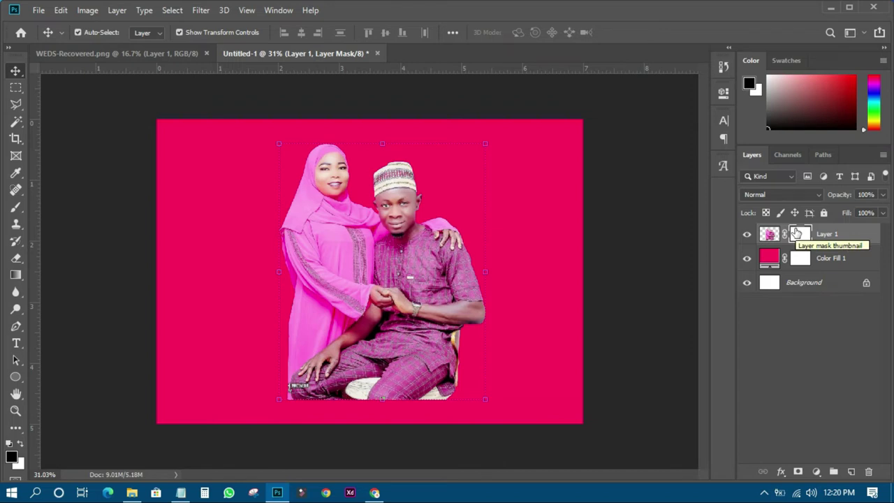
Step: Brush black on Layer 1's mask to fade the couple's legs, hands and lower torso
mouse_move(16, 206)
left_mouse_down()
mouse_move(72, 215)
mouse_move(70, 207)
left_mouse_up()
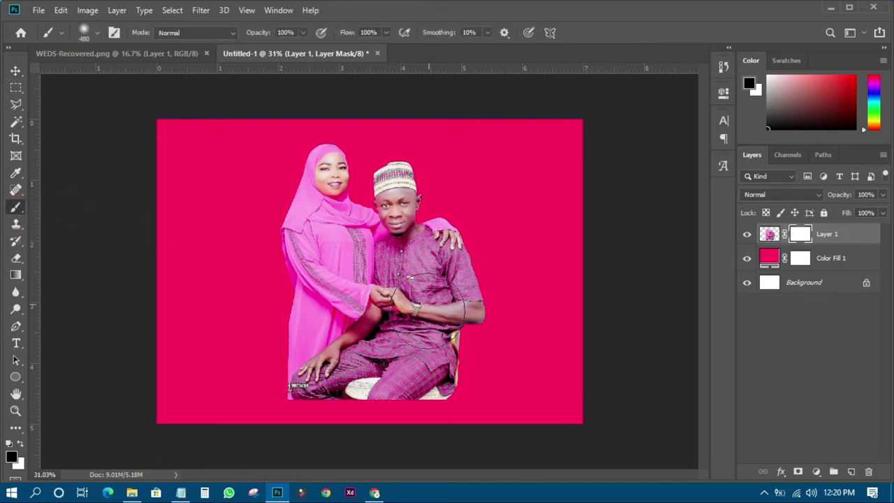
mouse_move(473, 363)
left_mouse_down()
mouse_move(301, 389)
mouse_move(492, 368)
mouse_move(286, 355)
mouse_move(289, 385)
mouse_move(404, 347)
left_mouse_up()
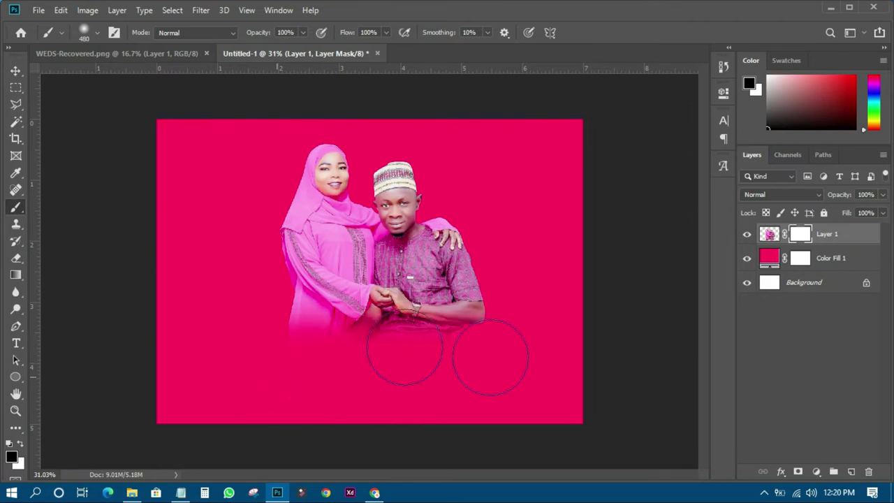
mouse_move(490, 357)
left_mouse_down()
mouse_move(292, 340)
mouse_move(505, 320)
mouse_move(299, 324)
left_mouse_up()
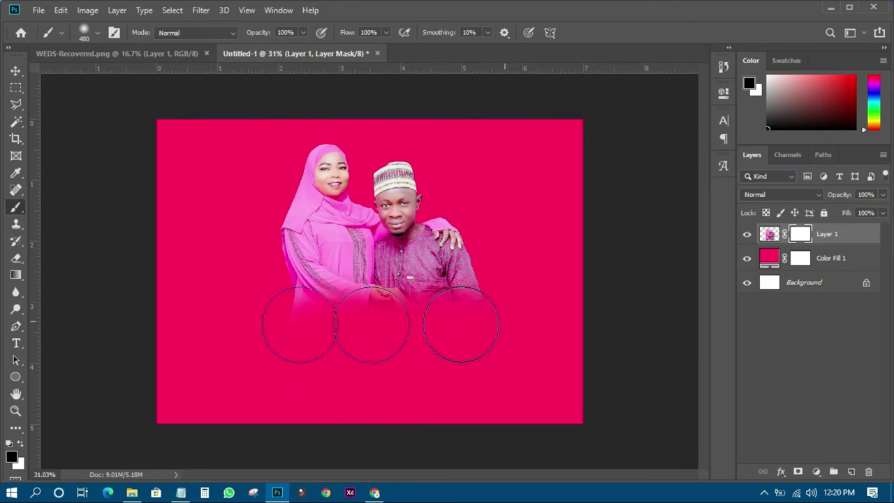
left_click_drag(461, 324, 515, 370)
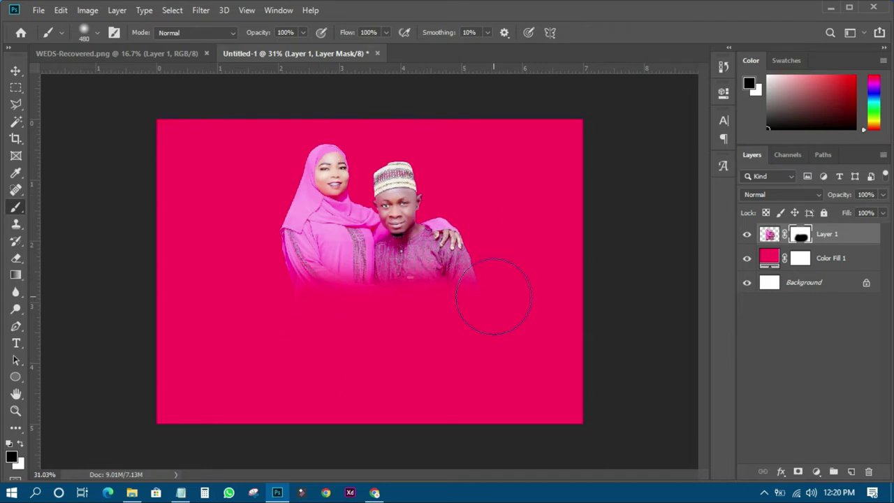
Step: Undo all the brush strokes so the mask is entirely white again
left_click(62, 11)
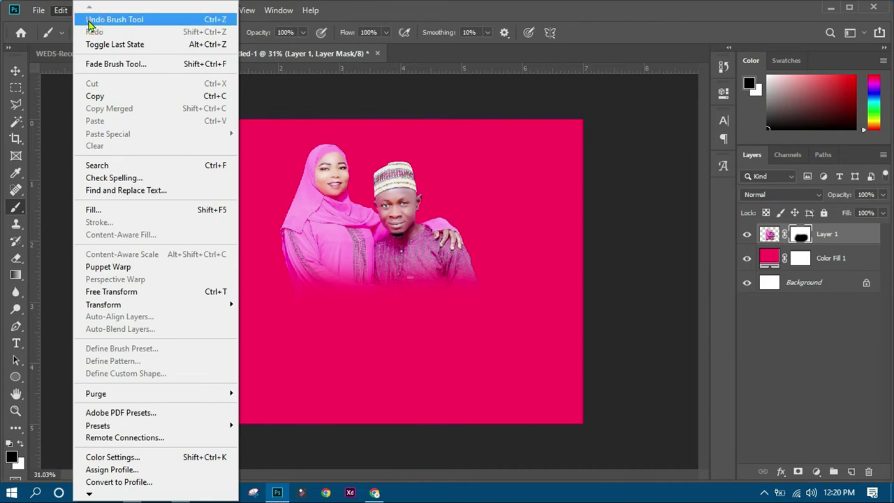
left_click(94, 18)
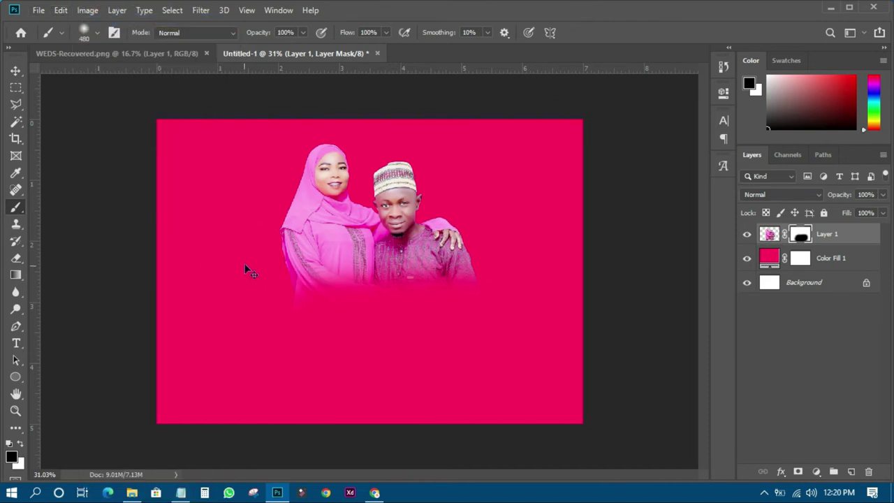
key("ctrl+z")
key("ctrl+z")
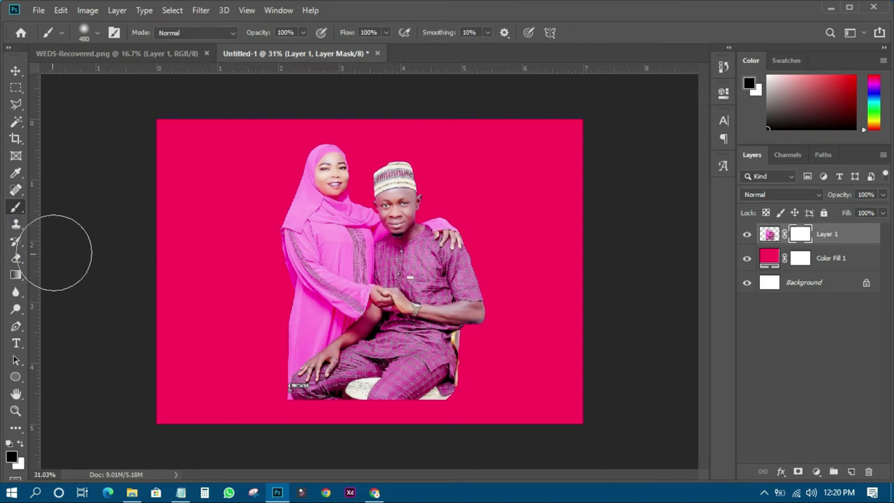
Step: Draw a bottom-up black-to-white gradient on Layer 1's mask, fading the couple below the hands
left_click(15, 275)
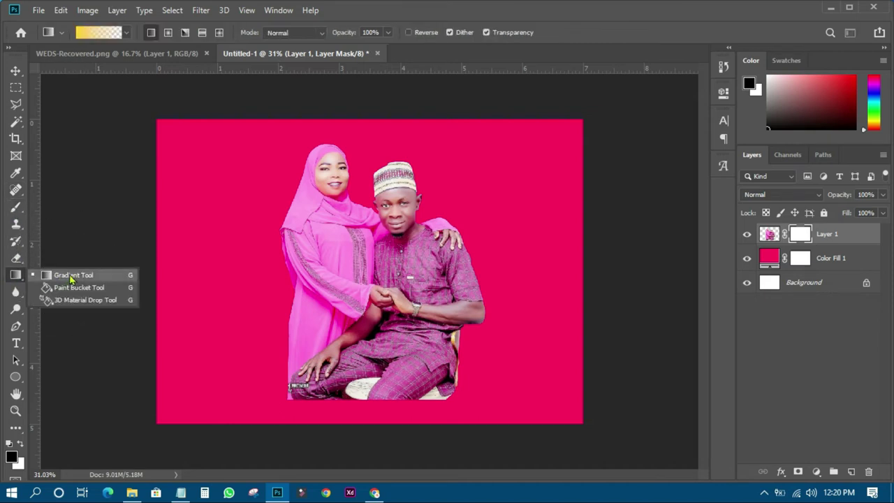
left_click(69, 274)
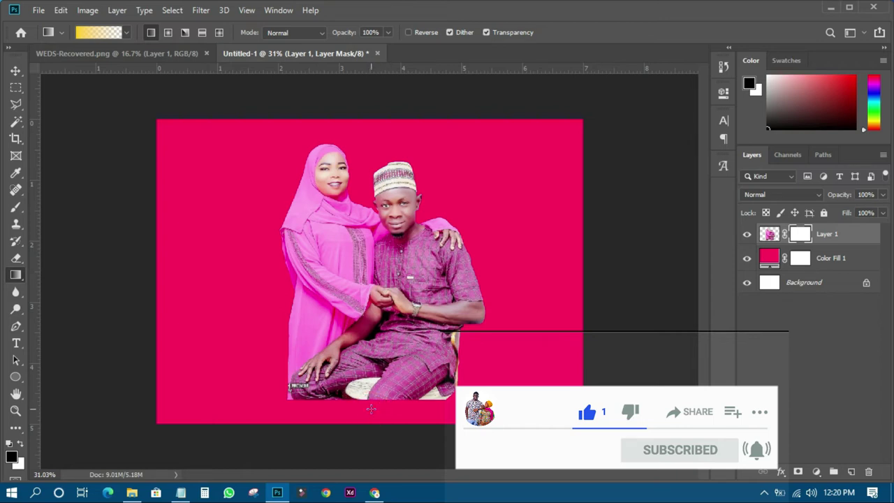
left_click_drag(371, 410, 370, 293)
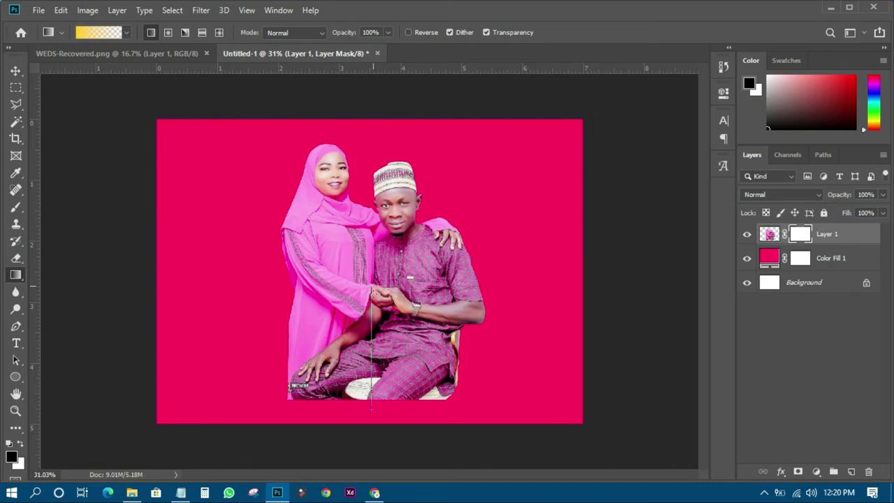
mouse_move(372, 288)
left_mouse_down()
mouse_move(365, 279)
mouse_move(371, 300)
left_mouse_up()
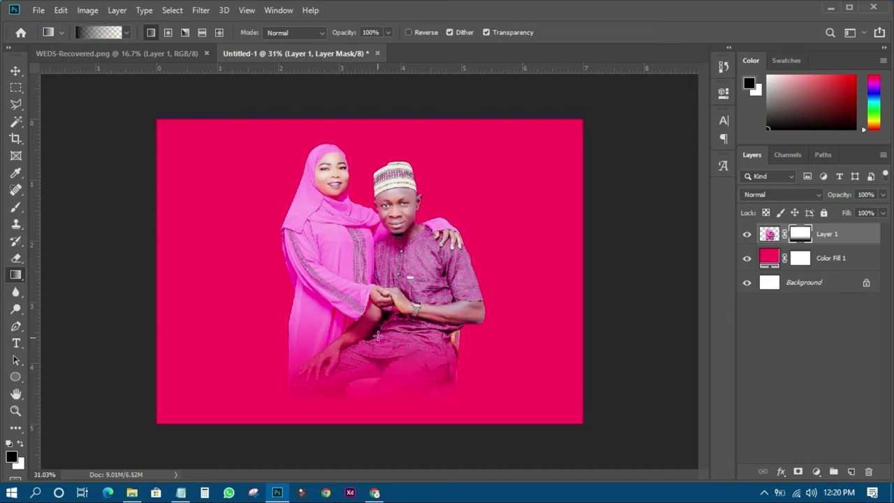
left_click_drag(375, 403, 375, 344)
left_click_drag(376, 381, 378, 289)
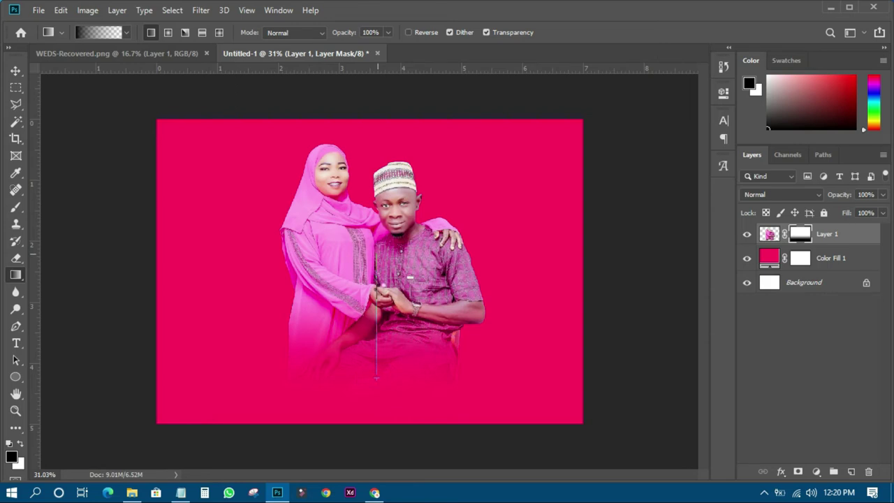
left_click_drag(384, 340, 383, 247)
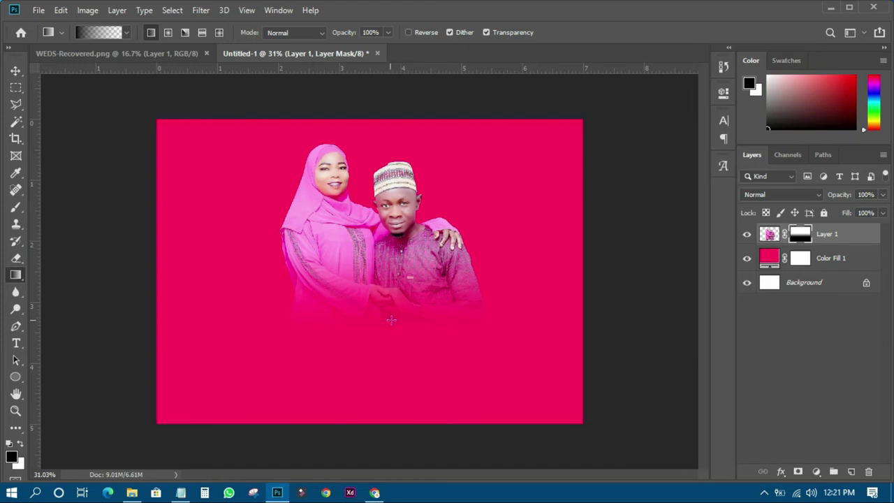
left_click_drag(391, 323, 386, 213)
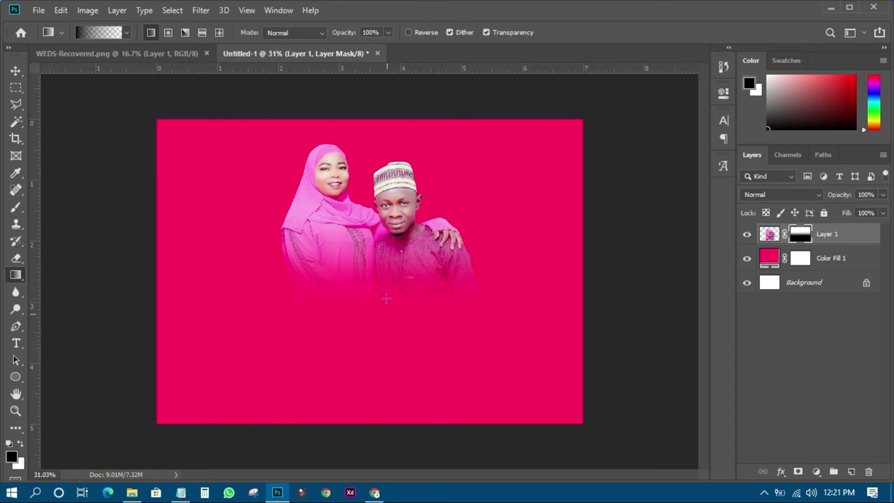
left_click_drag(386, 307, 387, 222)
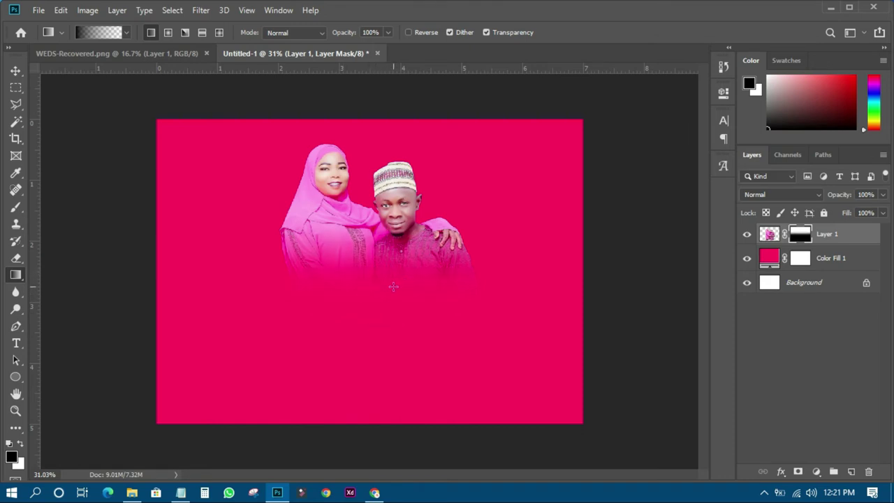
Step: Brush white on Layer 1's mask to restore the man's clasped hands and upper robe
left_click(16, 208)
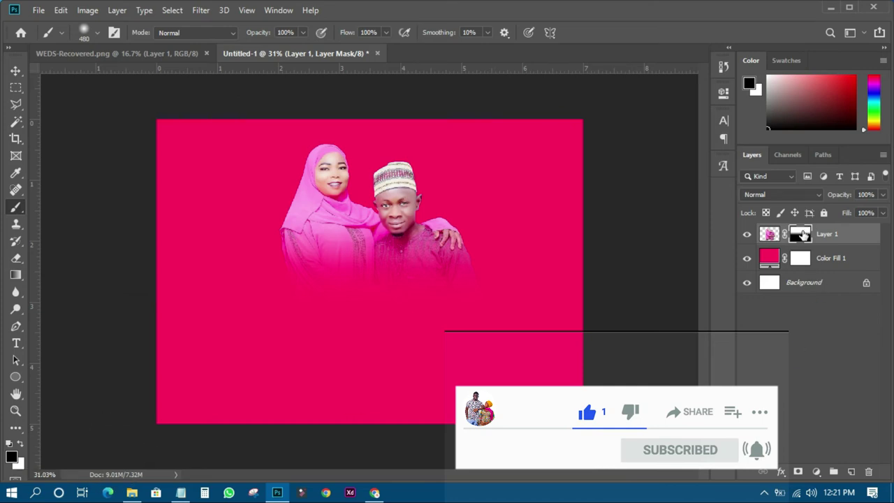
left_click_drag(454, 241, 414, 263)
key("ctrl+z")
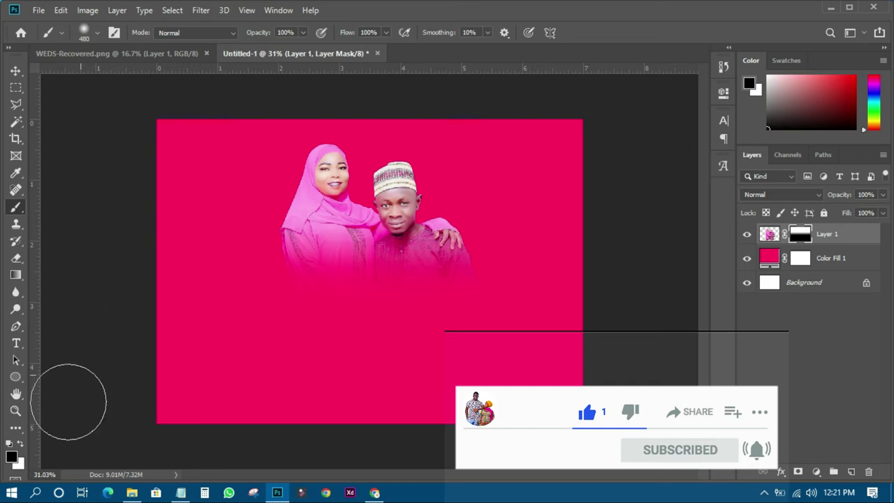
left_click(23, 445)
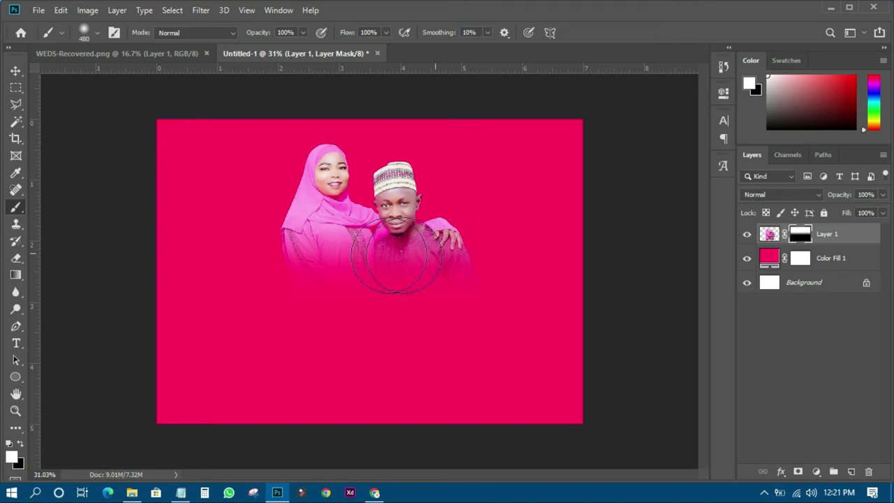
mouse_move(409, 263)
left_mouse_down()
mouse_move(386, 254)
mouse_move(384, 283)
mouse_move(413, 267)
mouse_move(370, 254)
mouse_move(381, 276)
mouse_move(345, 276)
mouse_move(429, 268)
mouse_move(461, 287)
mouse_move(446, 297)
left_mouse_up()
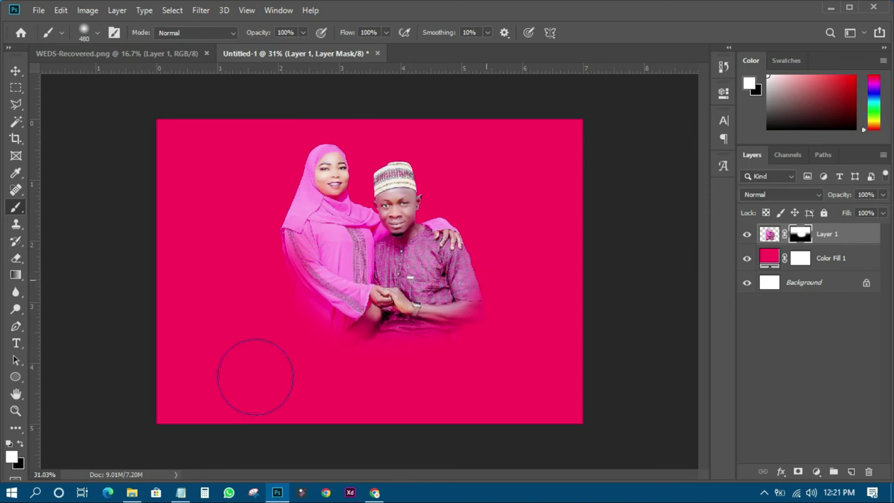
Step: Paint black over the hands and lower robes, then white to fully reveal the woman
left_click(20, 444)
mouse_move(409, 320)
left_mouse_down()
mouse_move(363, 334)
mouse_move(323, 309)
mouse_move(411, 309)
mouse_move(422, 240)
left_mouse_up()
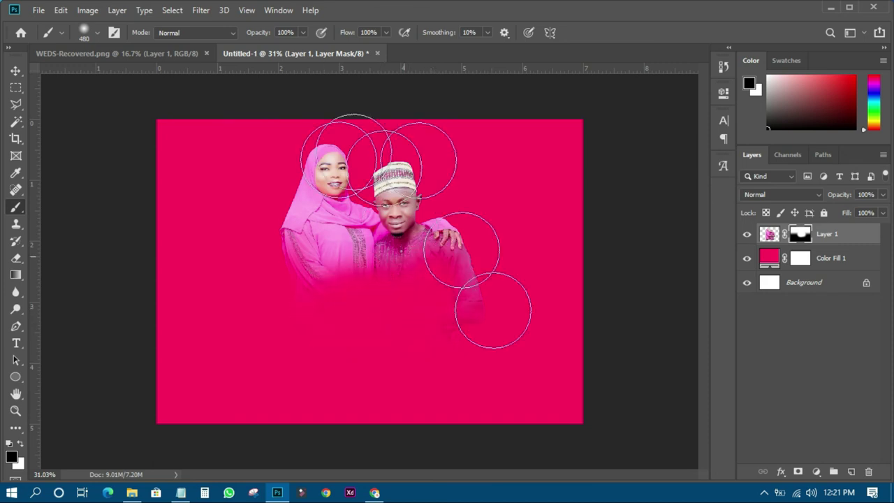
left_click(21, 444)
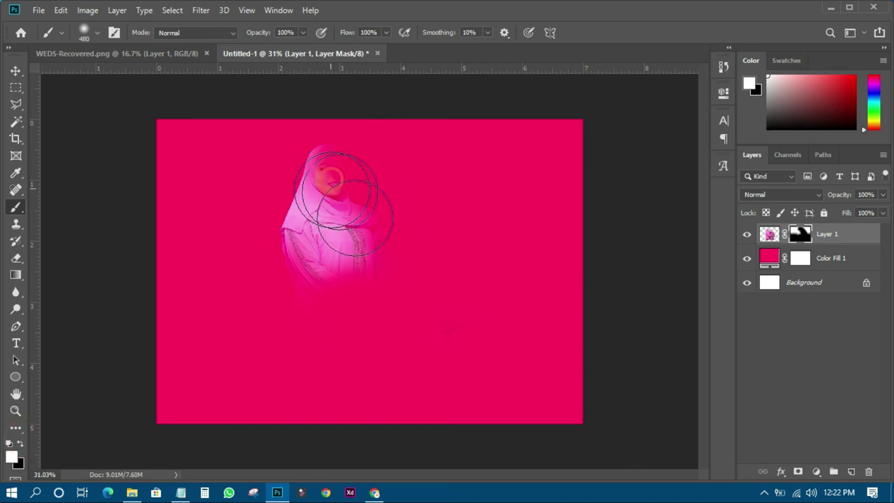
mouse_move(338, 189)
left_mouse_down()
mouse_move(356, 217)
mouse_move(320, 164)
mouse_move(321, 276)
mouse_move(320, 175)
mouse_move(336, 247)
mouse_move(337, 267)
mouse_move(328, 269)
mouse_move(372, 257)
mouse_move(351, 253)
mouse_move(381, 241)
mouse_move(383, 213)
mouse_move(363, 224)
left_mouse_up()
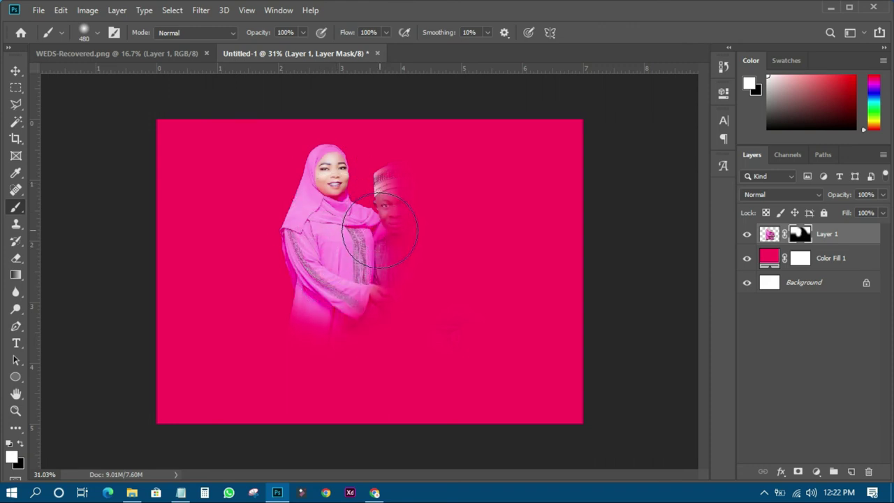
Step: Set brush hardness to 100% and paint white to restore the man's cap, face and arm
left_click(100, 33)
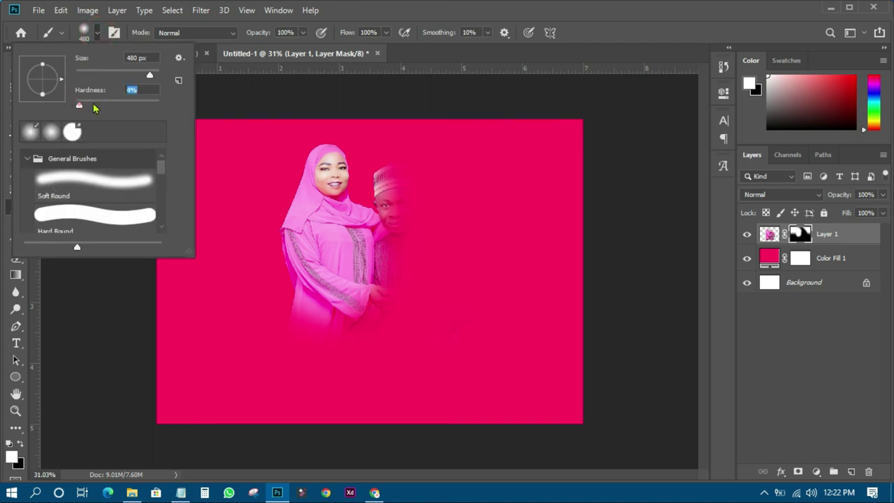
mouse_move(78, 106)
left_mouse_down()
mouse_move(168, 101)
mouse_move(78, 107)
left_mouse_up()
left_click(361, 11)
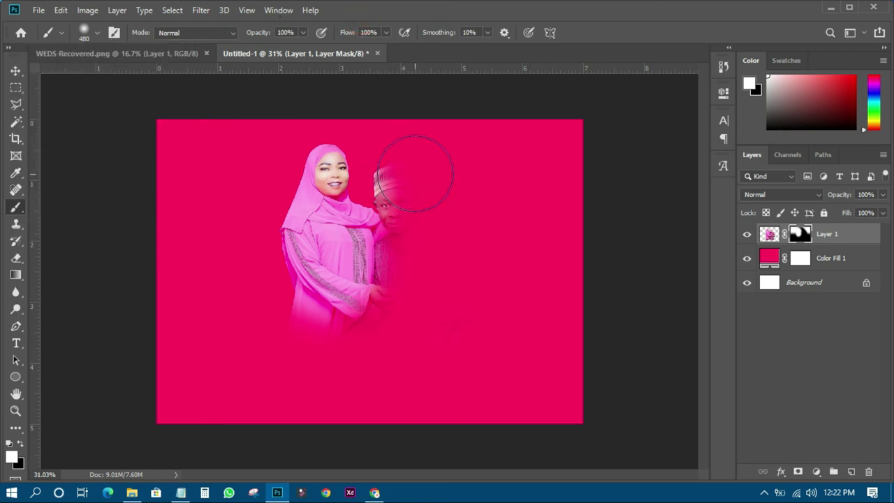
left_click(416, 171)
mouse_move(433, 244)
left_mouse_down()
mouse_move(409, 183)
mouse_move(406, 261)
mouse_move(439, 263)
mouse_move(346, 272)
mouse_move(437, 270)
mouse_move(445, 279)
mouse_move(307, 275)
mouse_move(358, 283)
mouse_move(420, 263)
mouse_move(415, 269)
mouse_move(511, 265)
left_mouse_up()
left_click(15, 70)
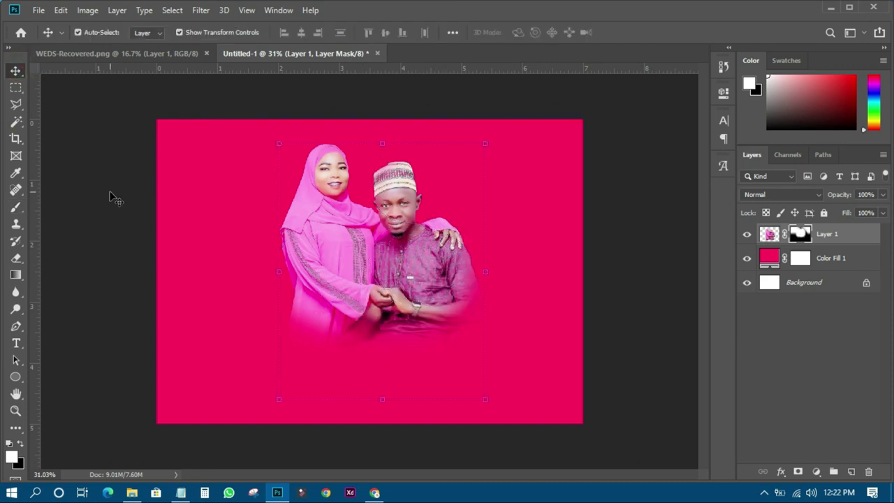